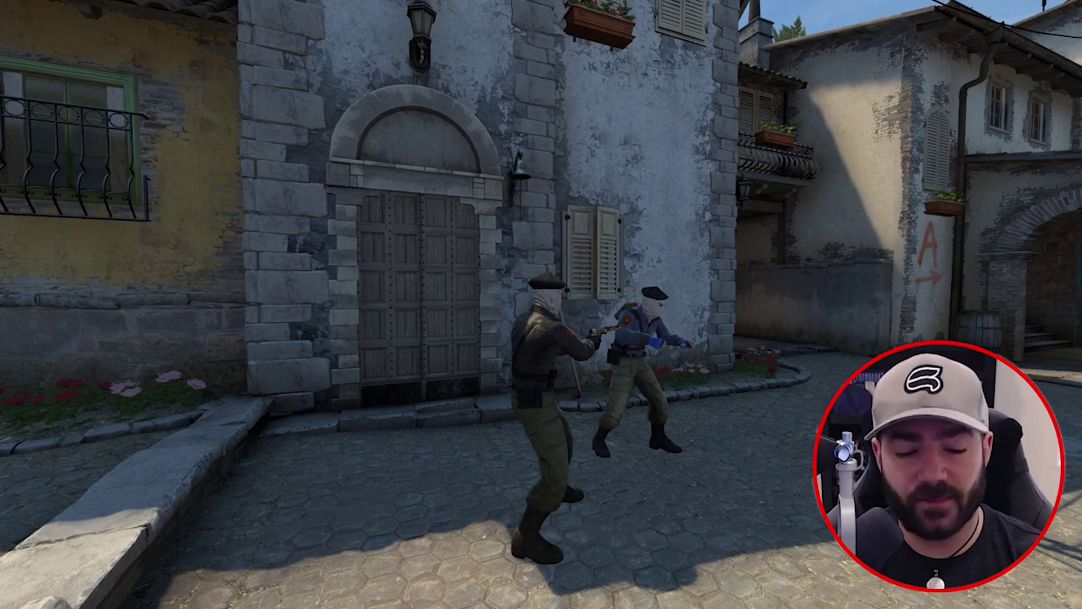
Run mirv_input camera in the console to take free control of the demo camera
key(grave)
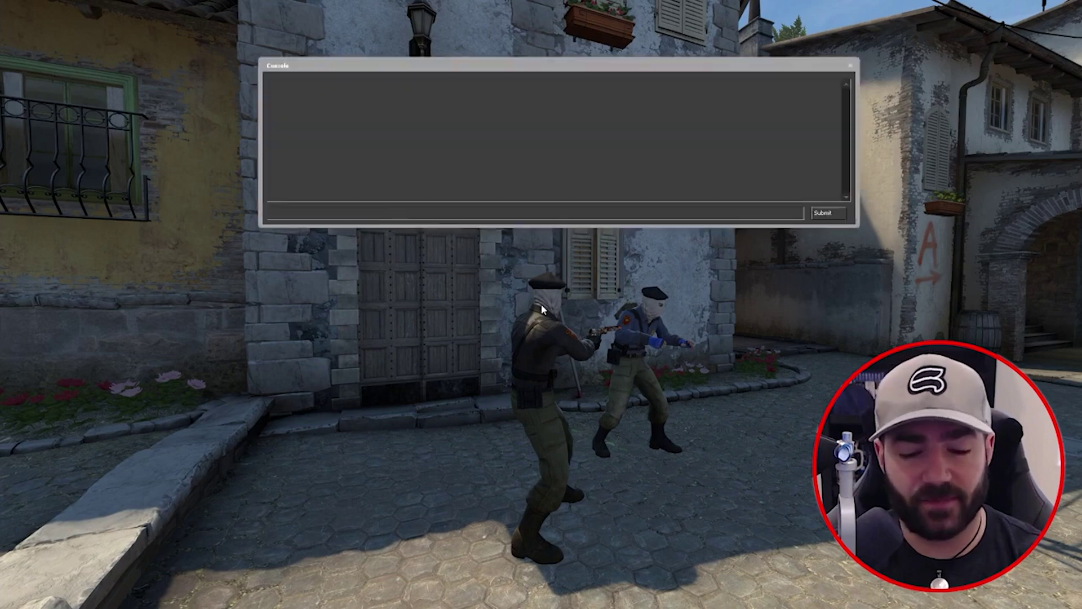
text(mirv_)
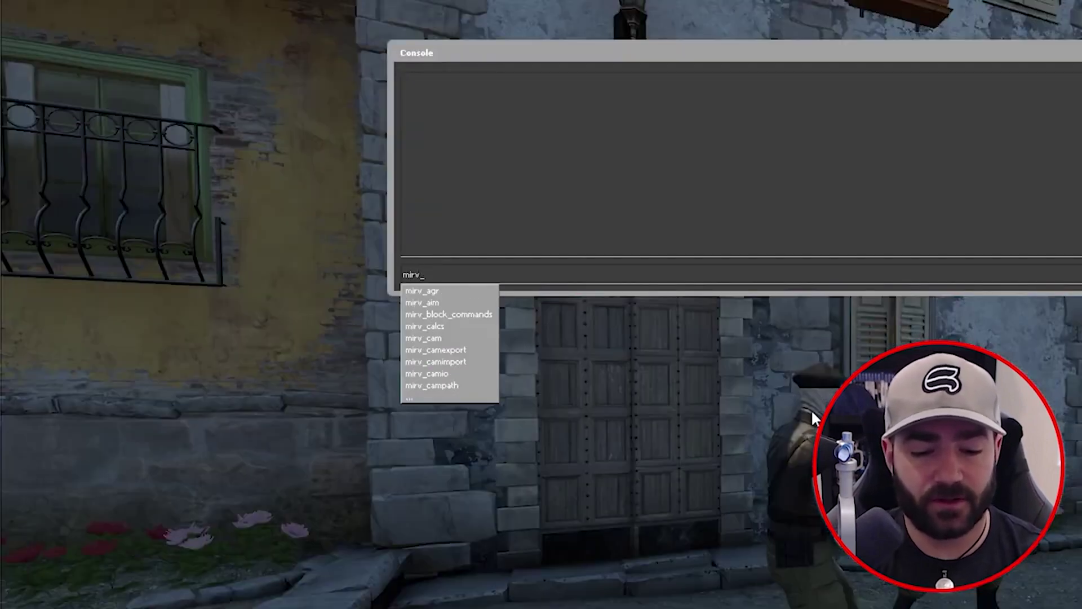
text(input camera)
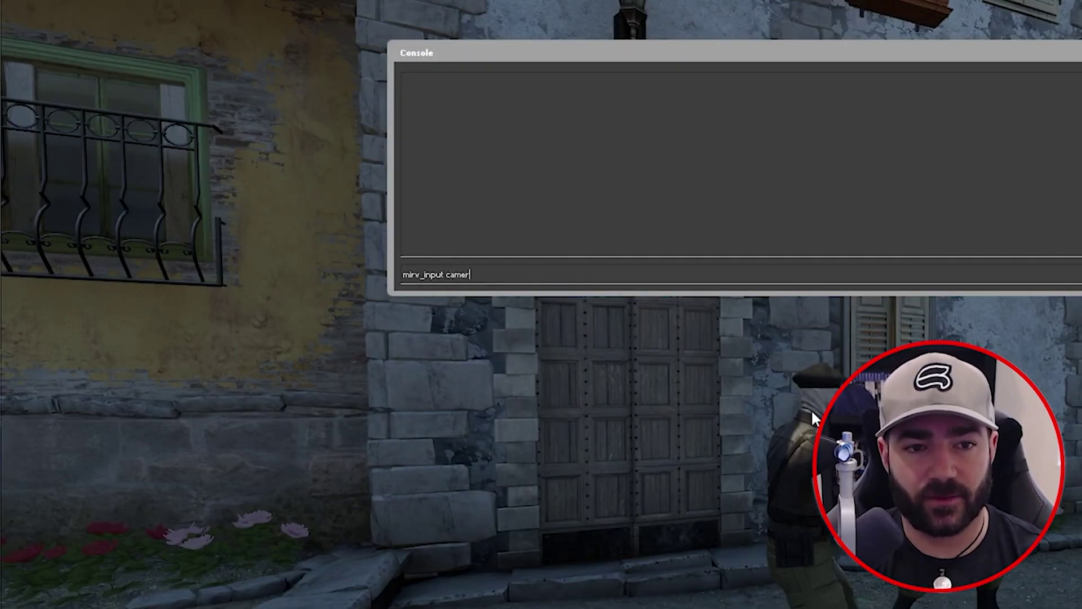
key(Return)
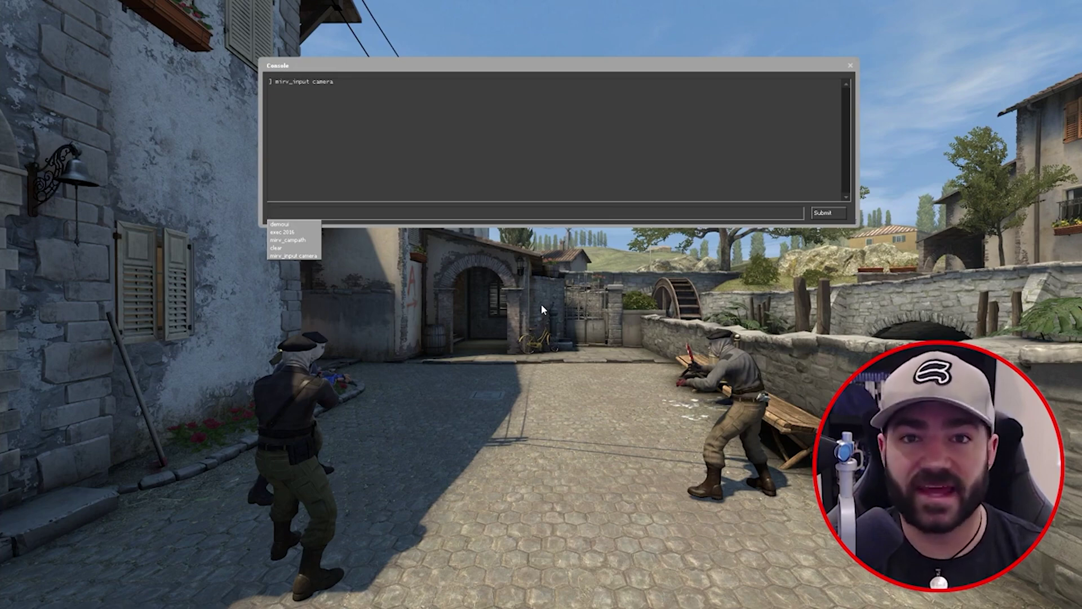
Enable campath drawing, add keyframe 0 with mirv_campath add, then fly the camera forward
text(mirv_)
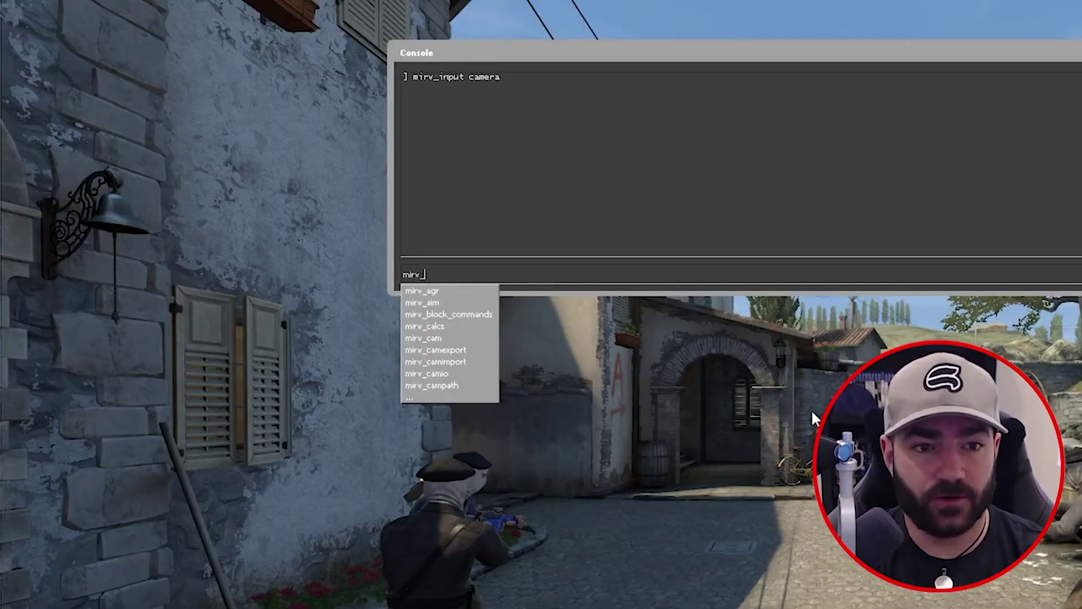
text(campath draw enabl)
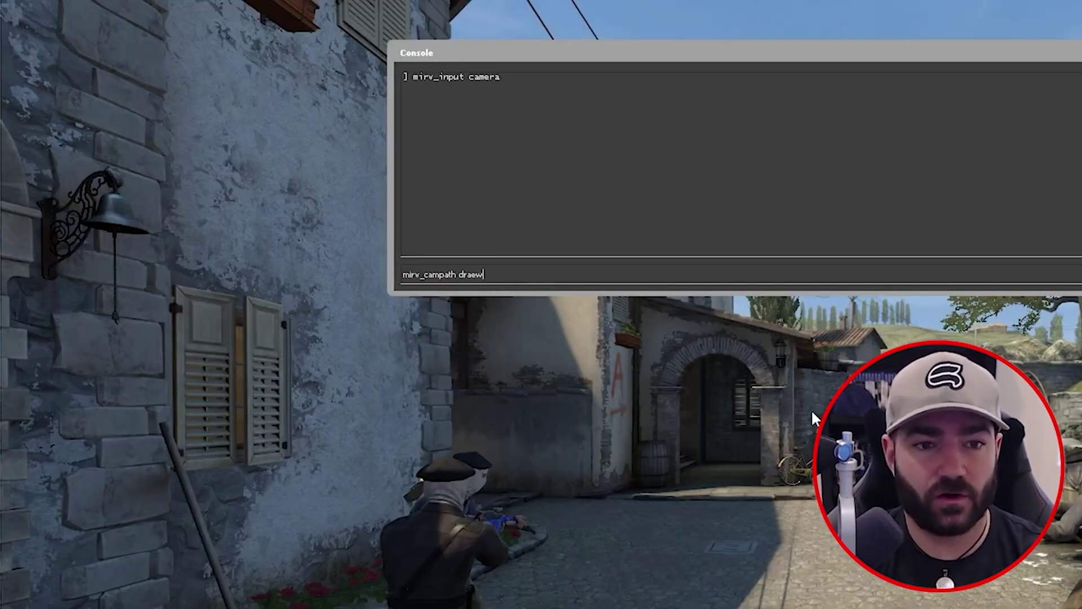
text(ed 1)
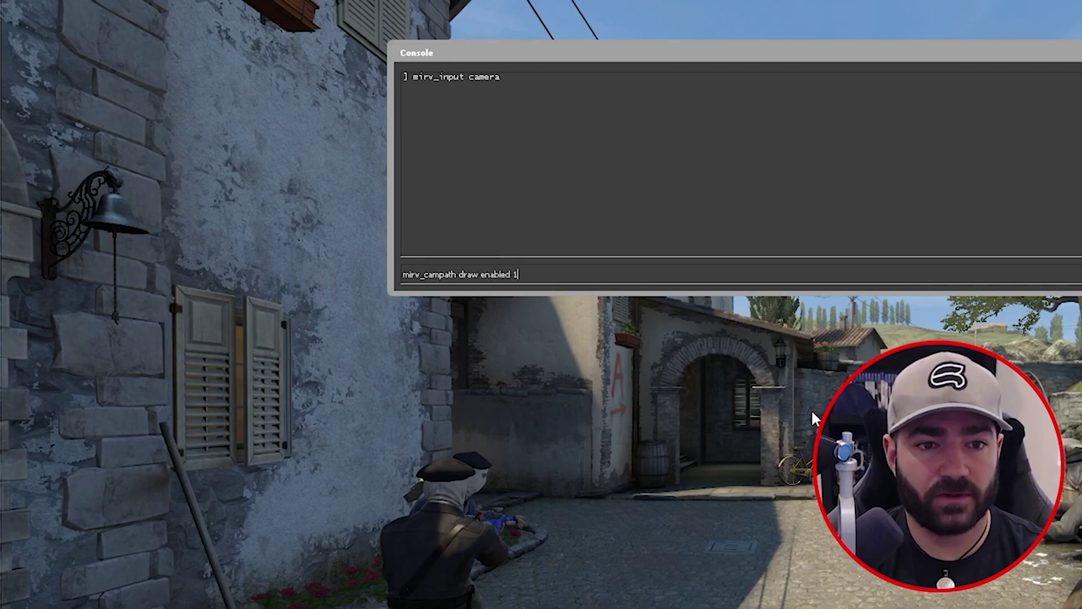
key(Return)
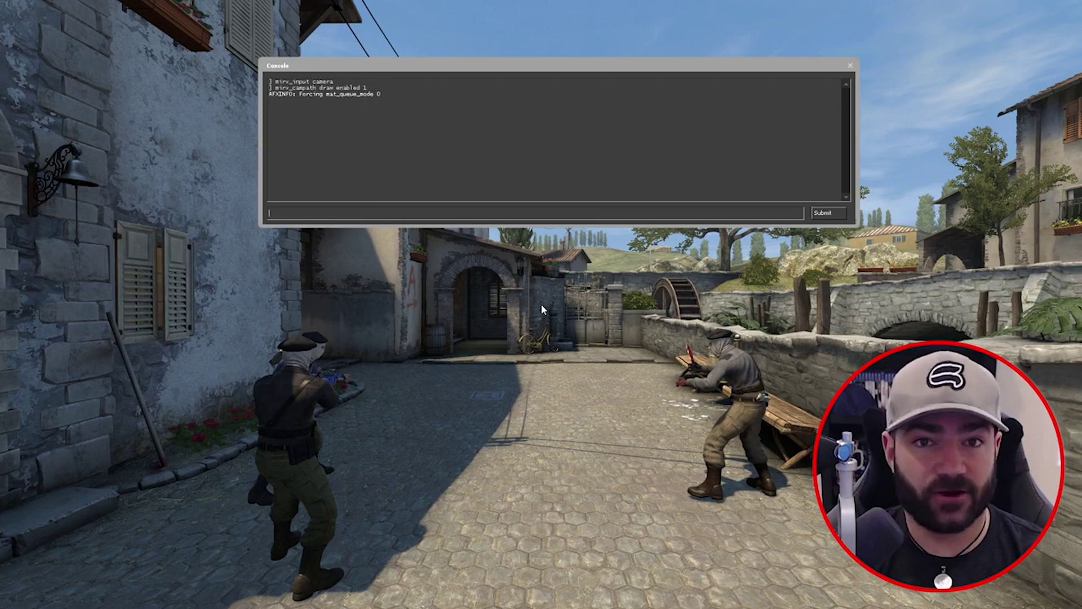
text(mirv_)
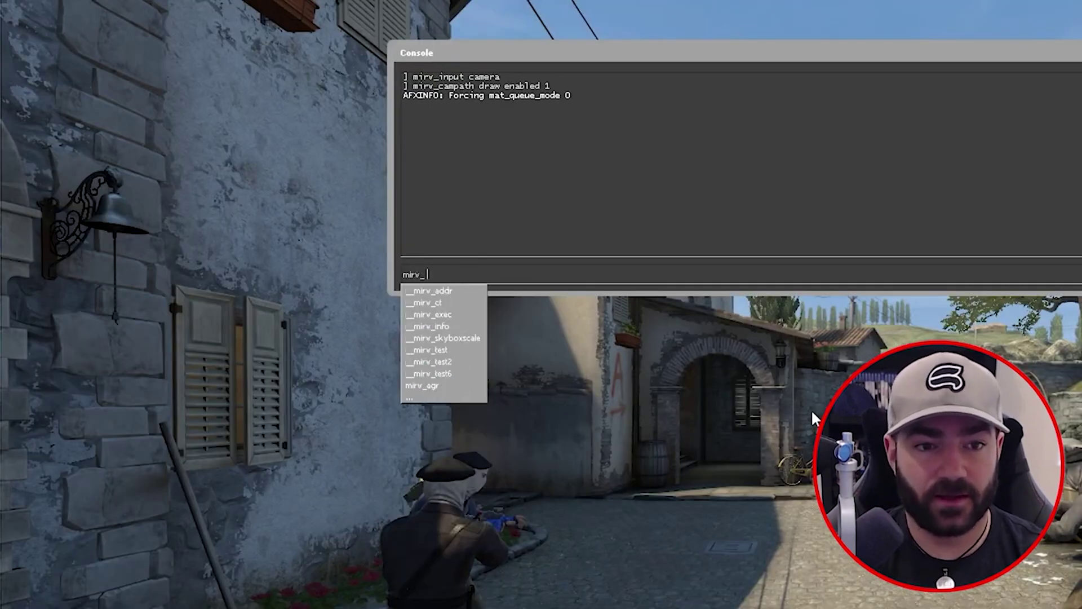
text(campath add)
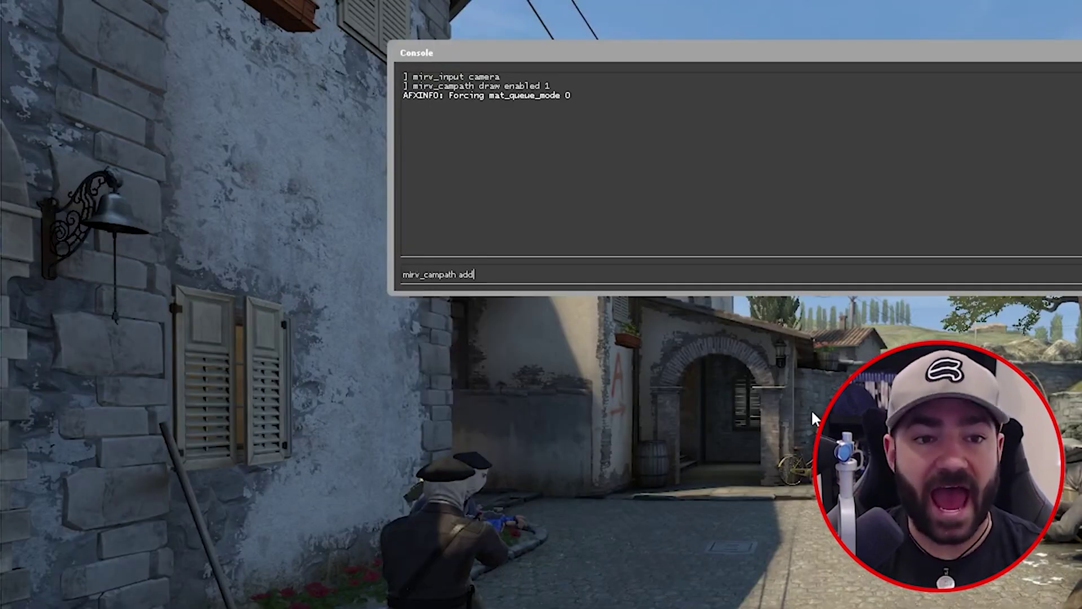
key(Return)
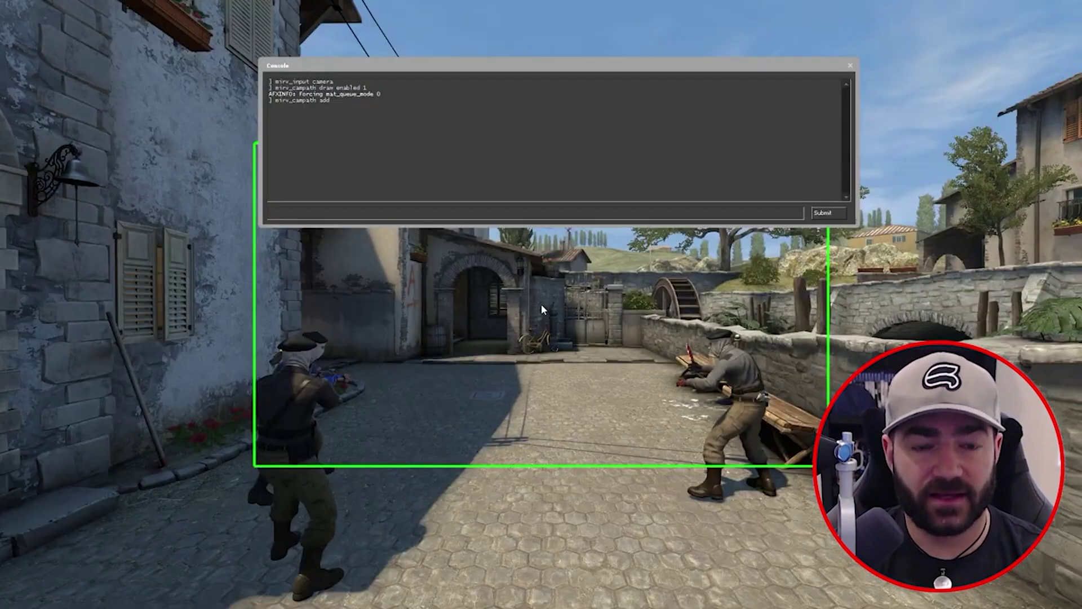
key(grave)
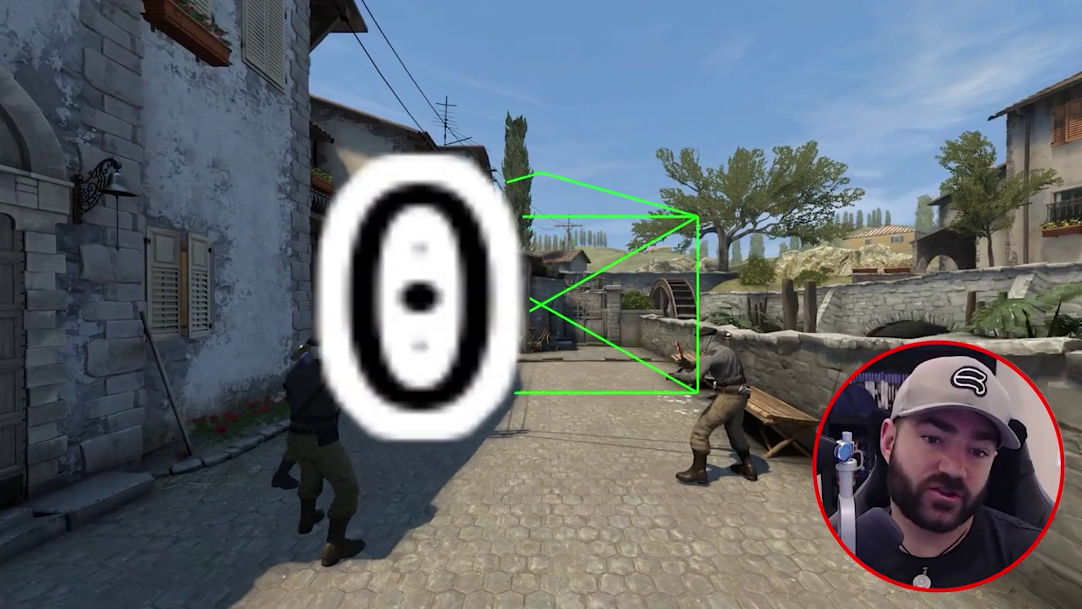
key(w)
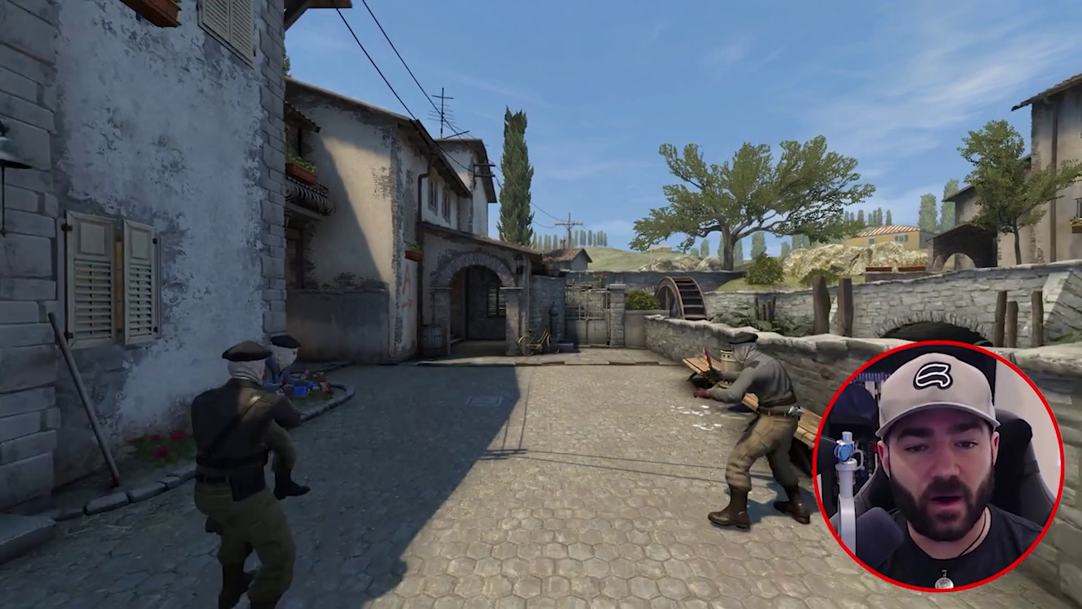
Pause the demo with demo_togglepause and add keyframe 1 with mirv_campath add
key(grave)
text(demo_togglepaus)
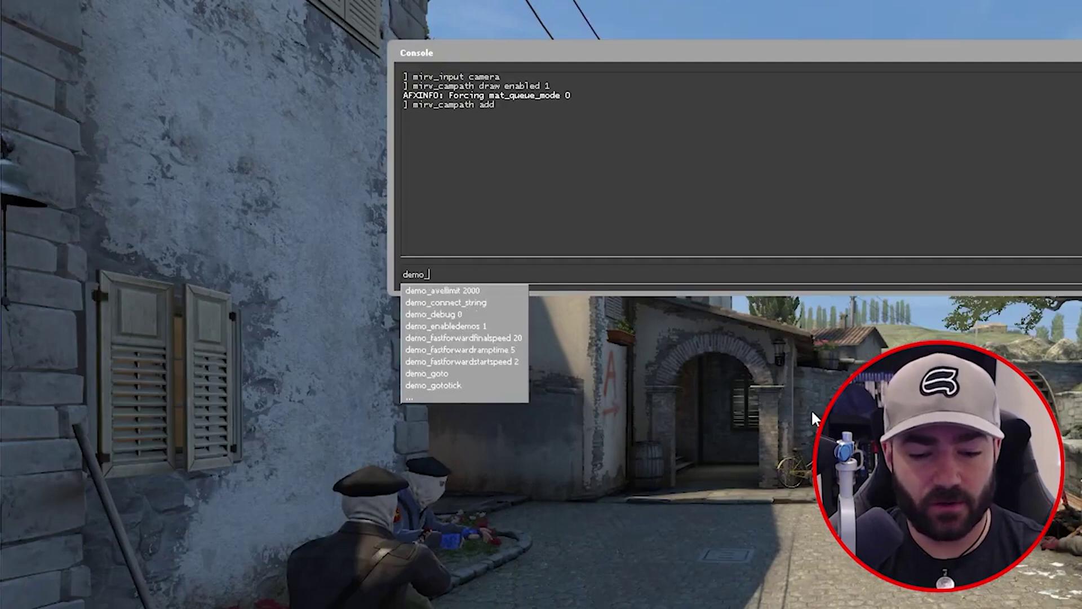
text(e)
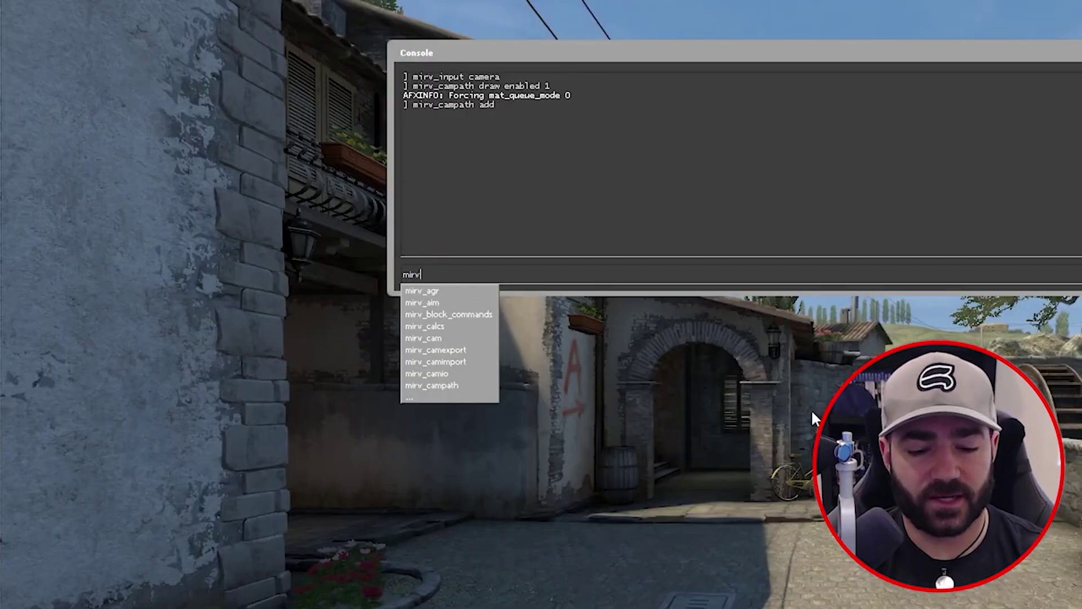
text(_campath)
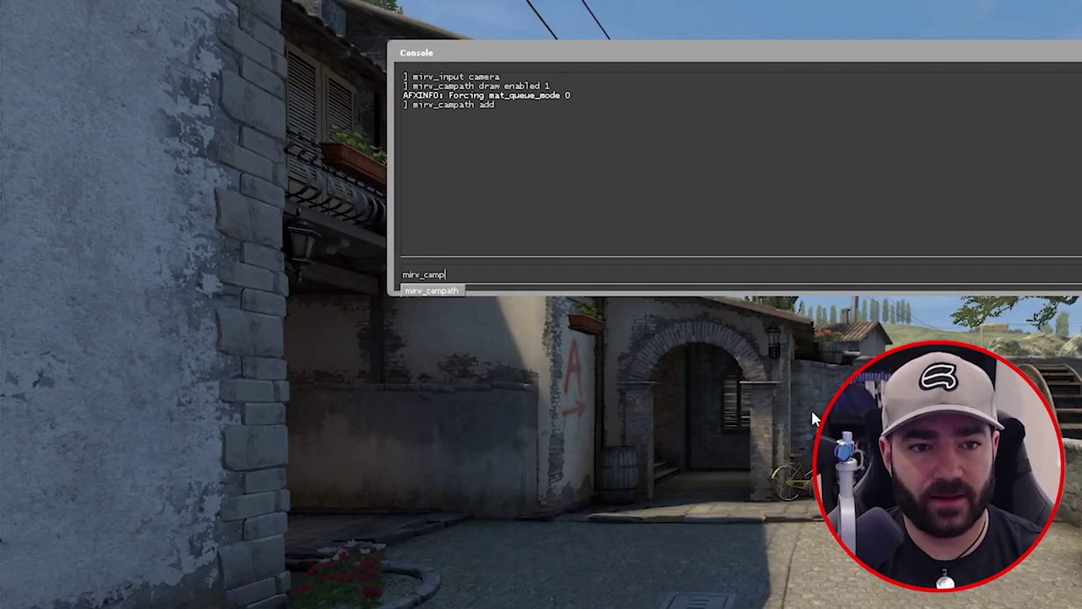
text( add)
key(Return)
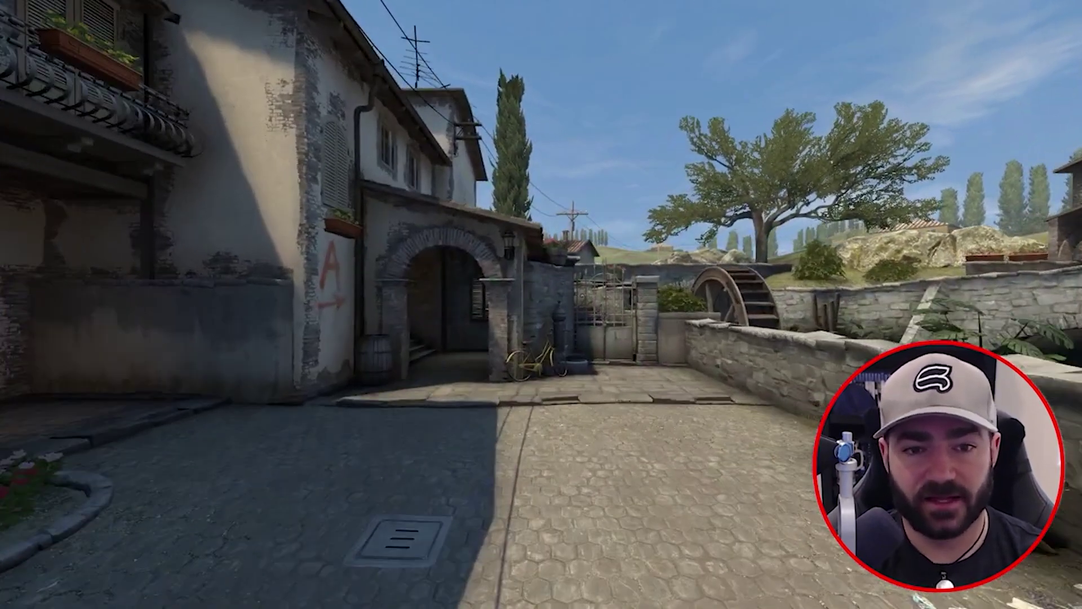
Add keyframe 2, fly toward the arch, and add keyframe 3 there
key(grave)
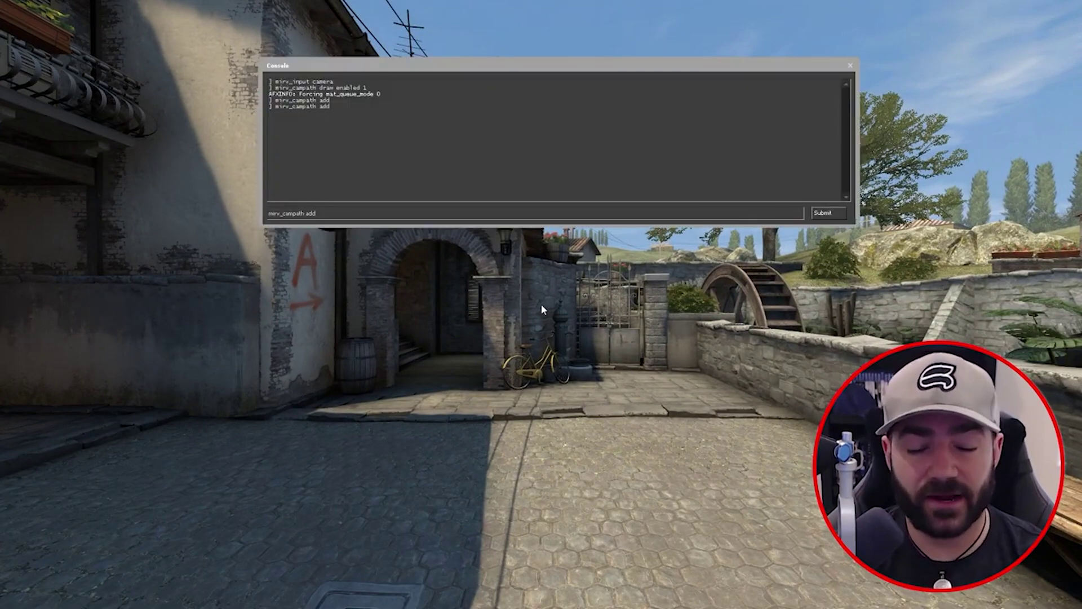
key(Return)
key(grave)
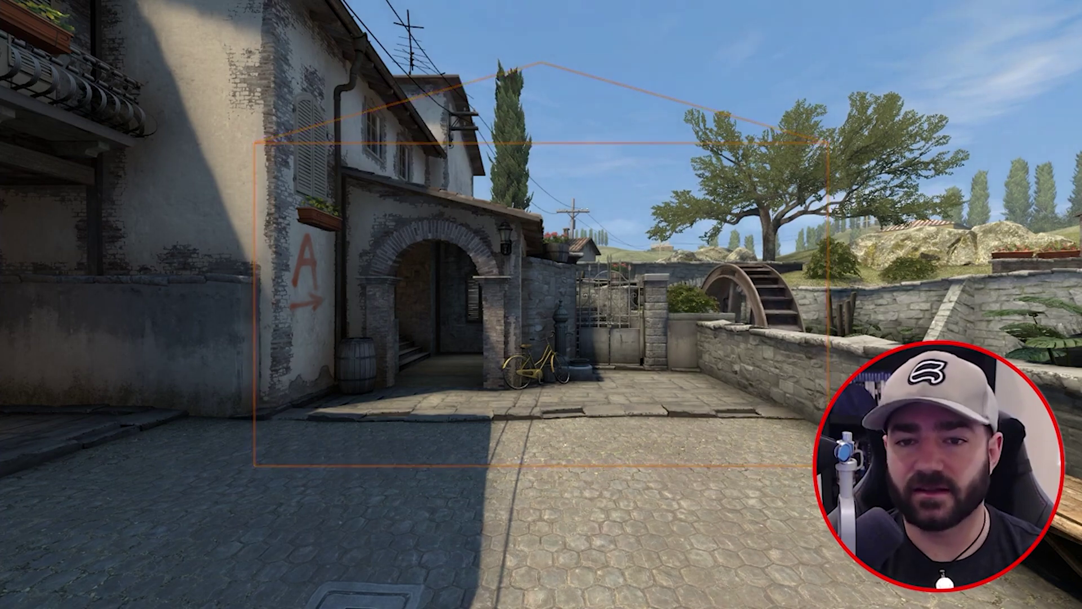
key(w)
key(grave)
key(Up)
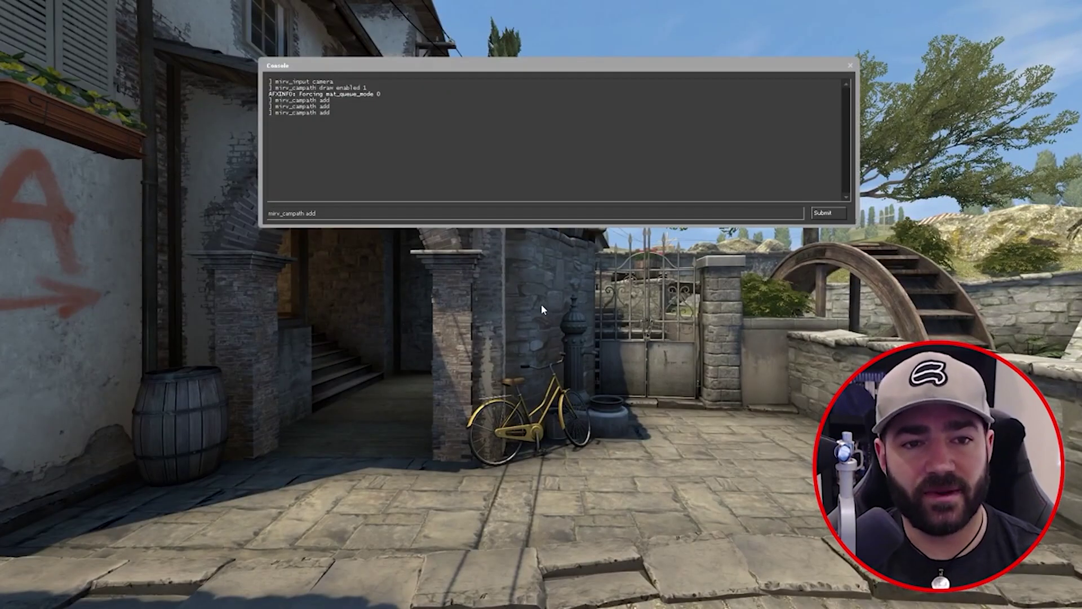
key(Return)
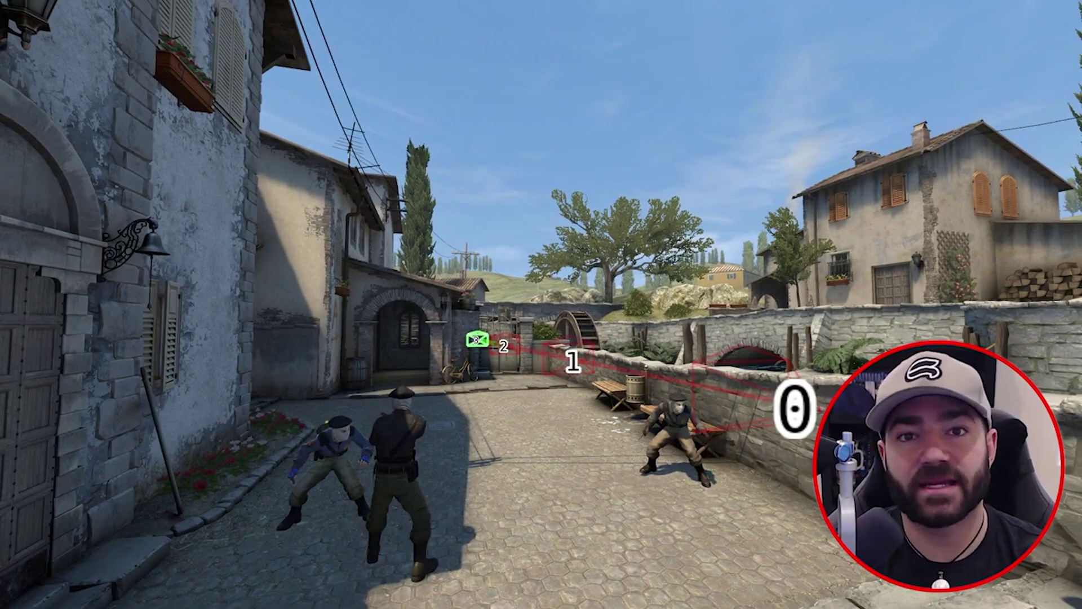
Run mirv_campath enable 1 to activate the four-keyframe camera path for playback
key(grave)
text(mirv_c)
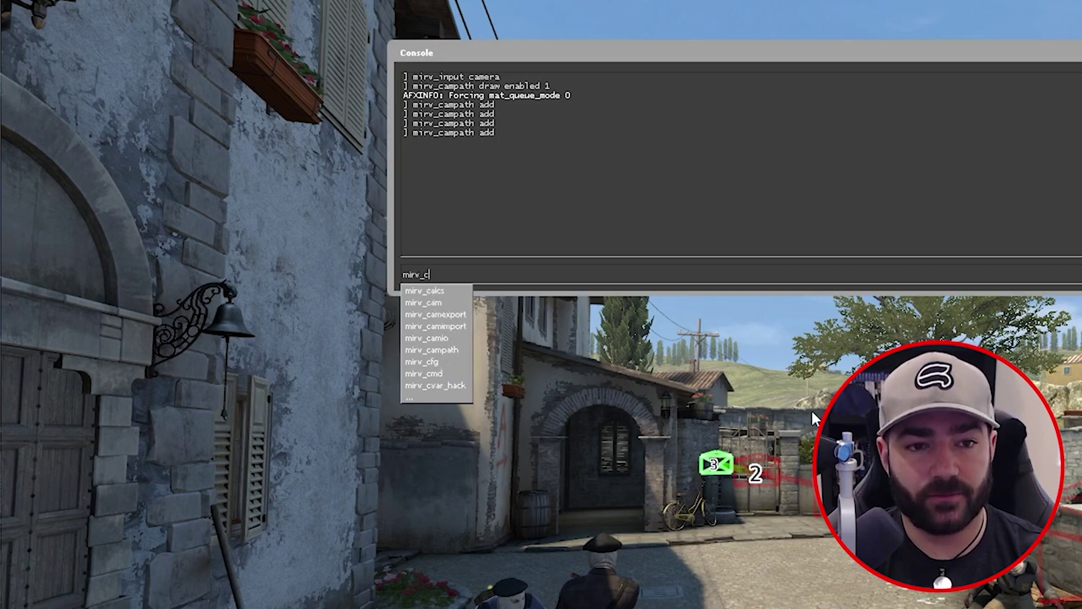
text(ampath enable 1)
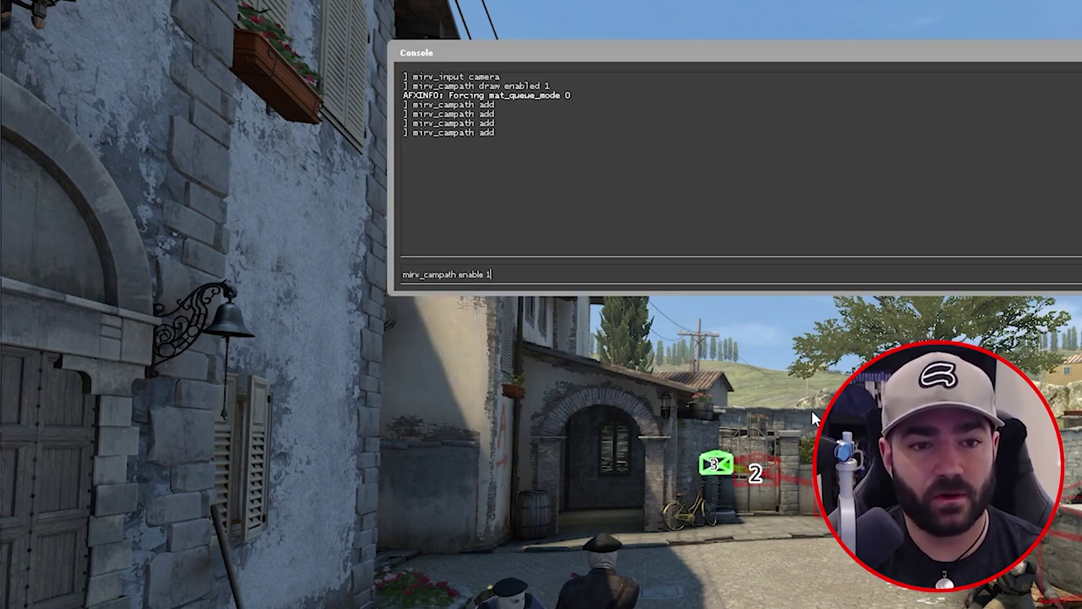
key(Return)
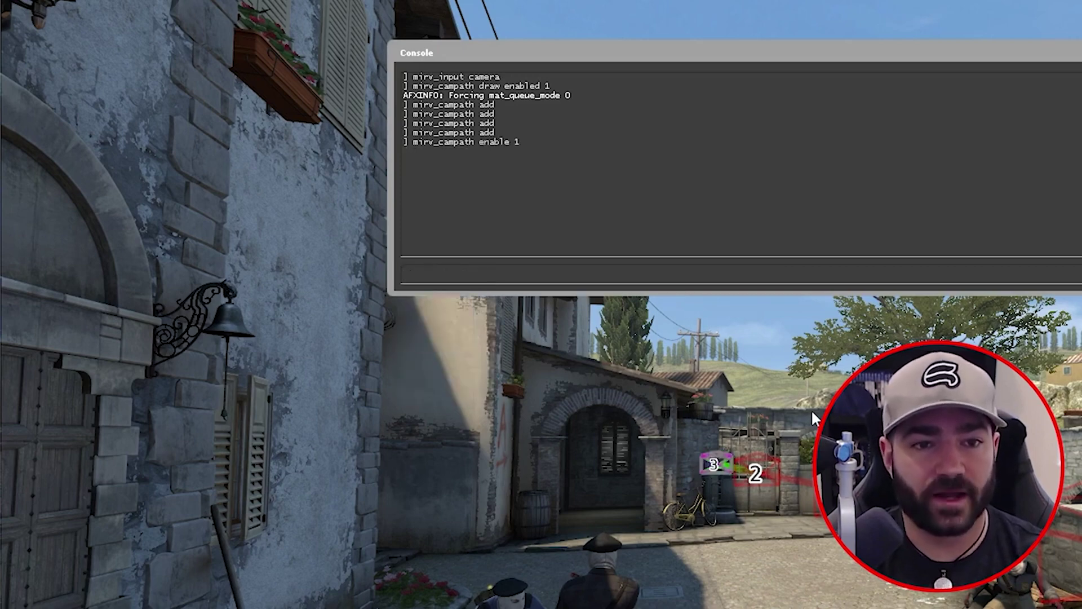
key(grave)
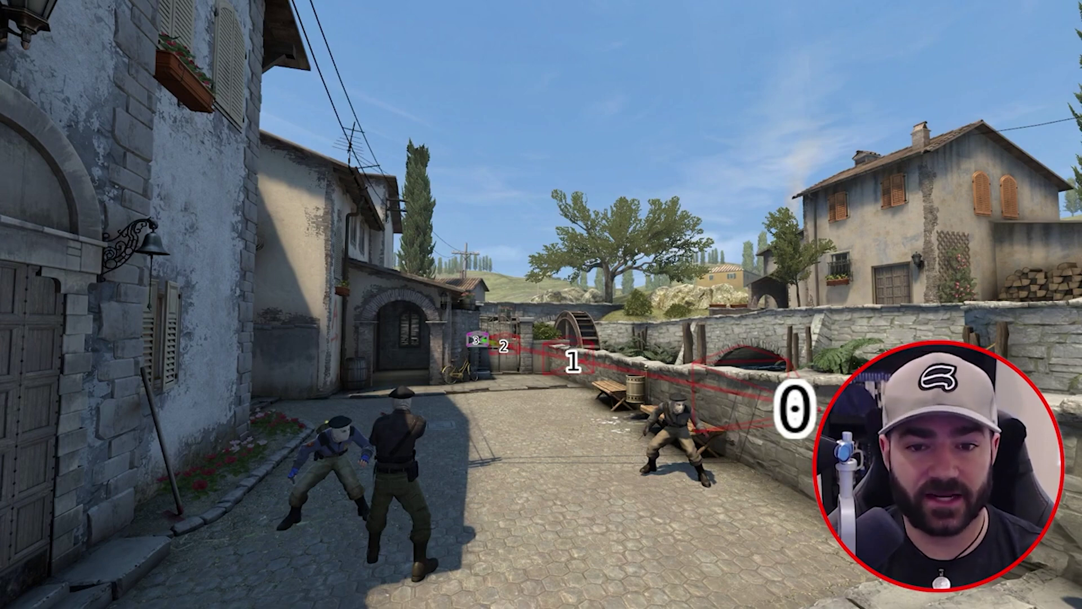
key(grave)
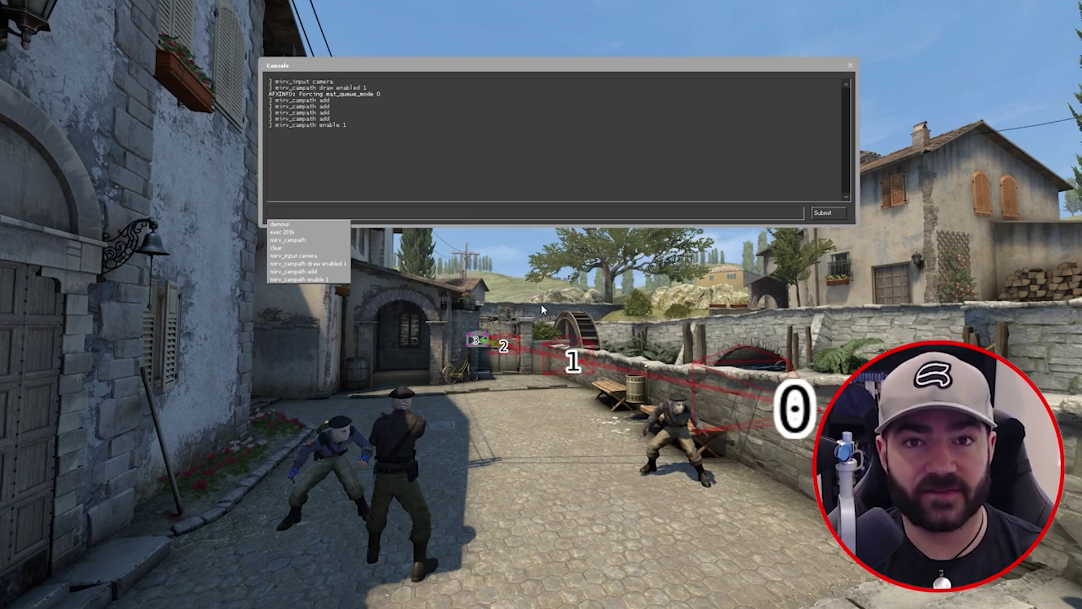
Print the keyframe list with mirv_campath print and highlight the first keyframe's tick 33450 and demo time
text(mirv_camp)
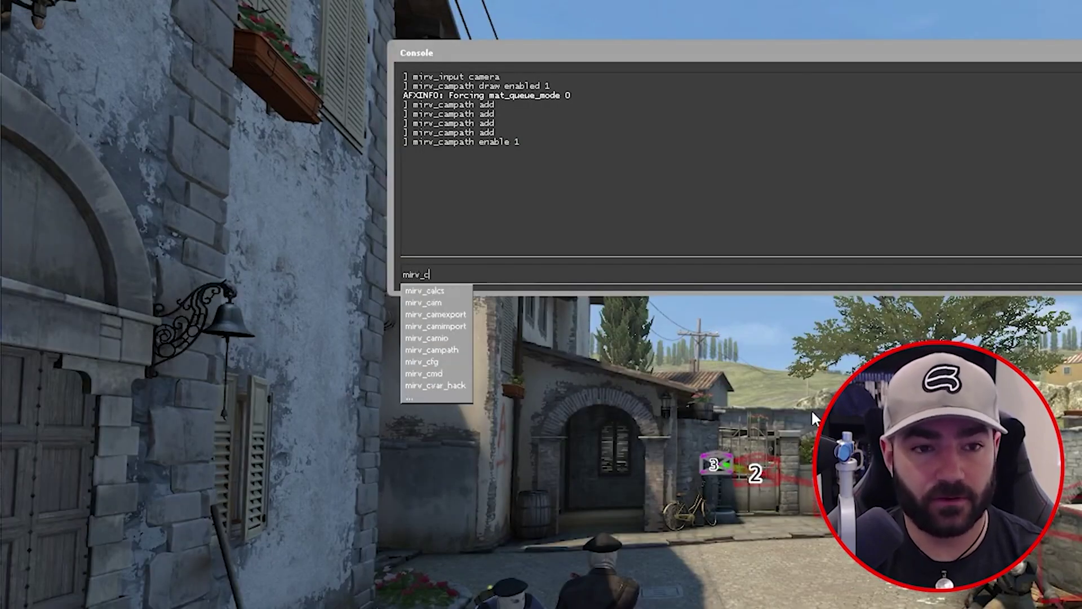
text(ath print)
key(Return)
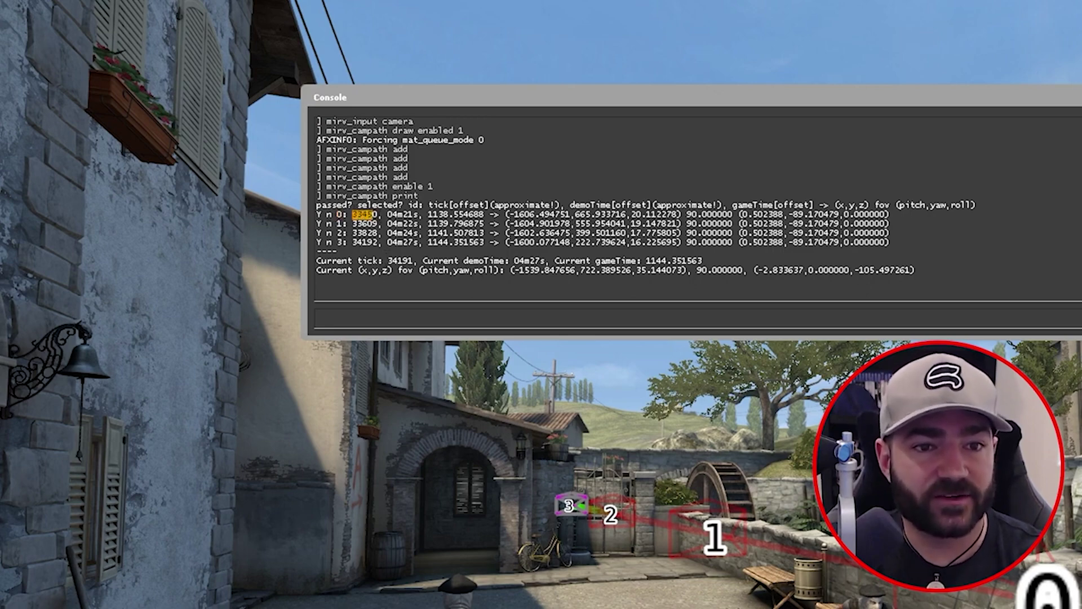
mouse_move(353, 215)
mouse_down()
mouse_move(367, 206)
mouse_move(373, 215)
mouse_up()
double_click(401, 215)
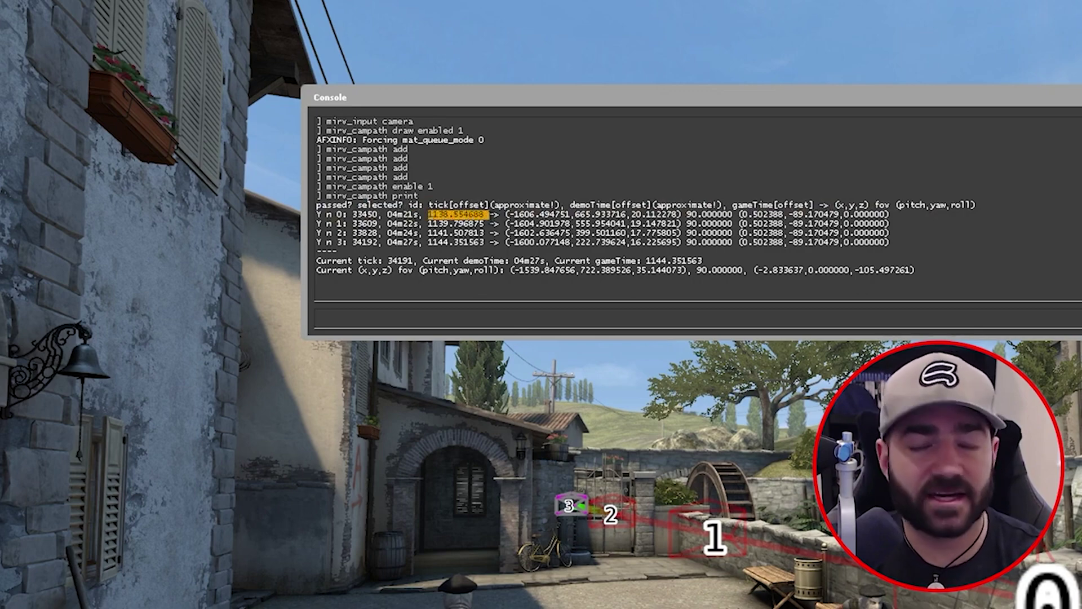
Highlight the list's header line and the first keyframe's game time 1138.554688
drag(317, 206, 976, 206)
click(432, 209)
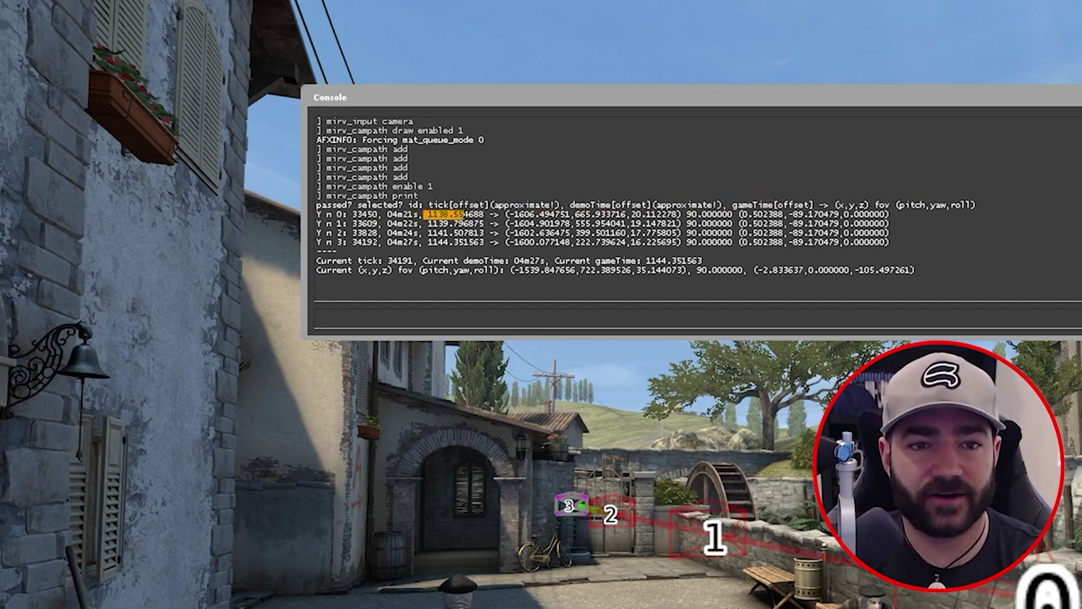
drag(316, 206, 976, 206)
double_click(453, 214)
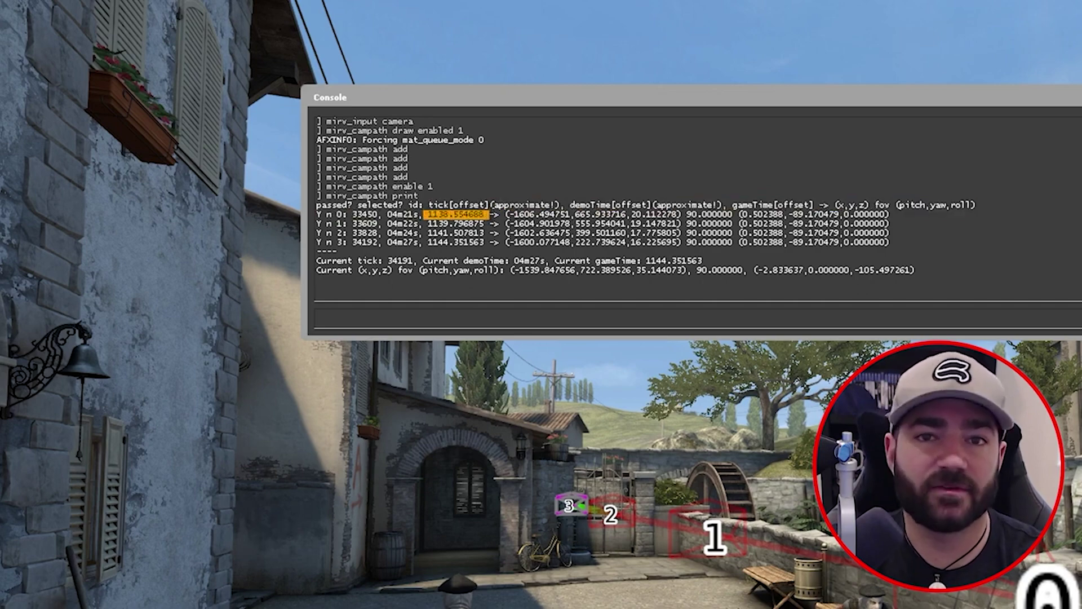
click(453, 214)
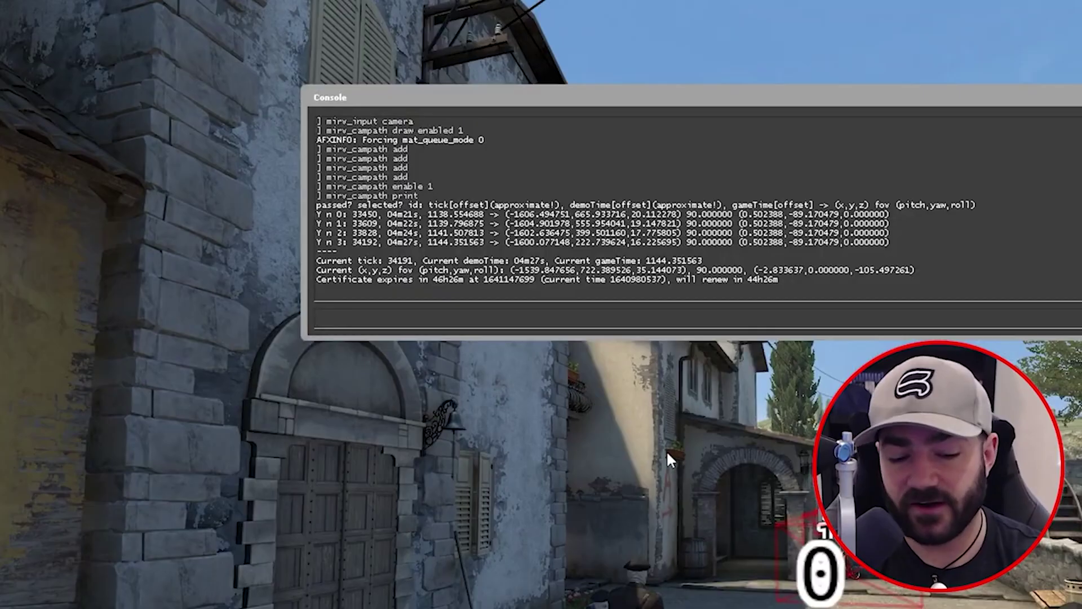
Jump the demo to tick 33450 with demo_gototick and close the console
text(demo)
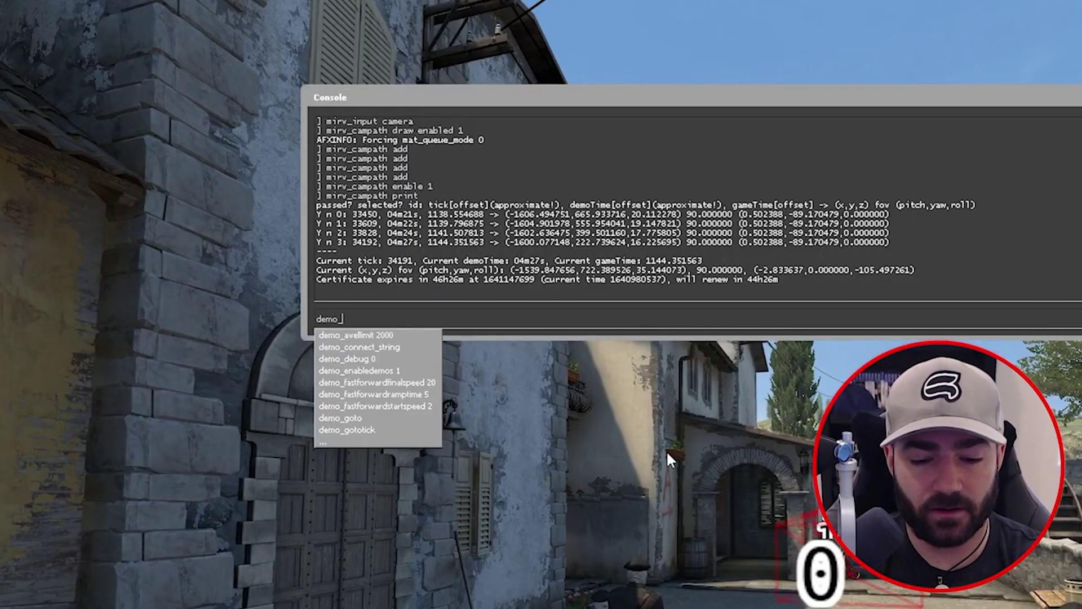
text(_gototick)
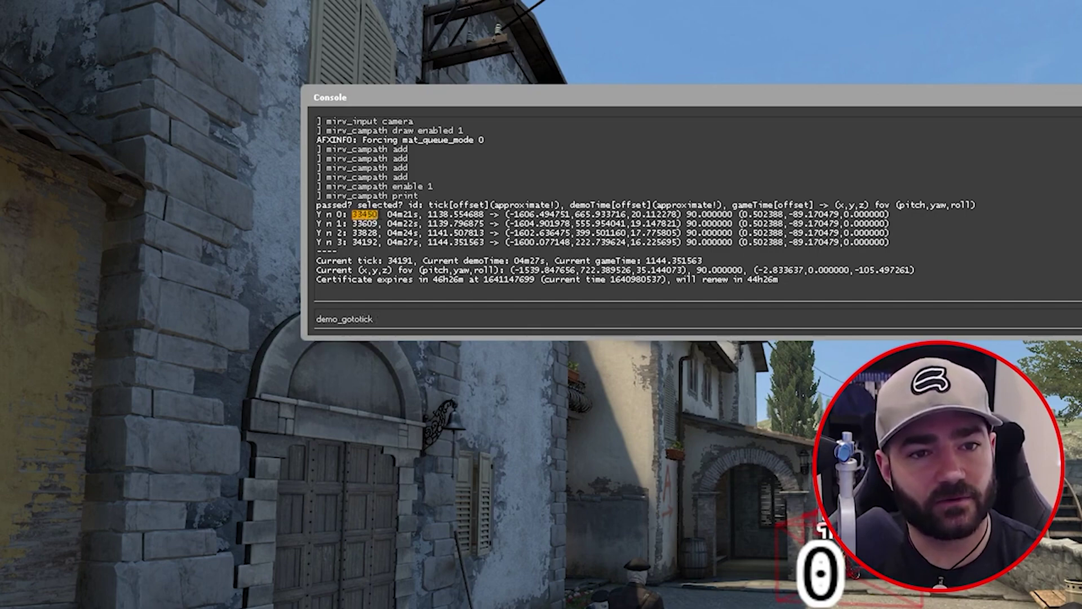
text(33450)
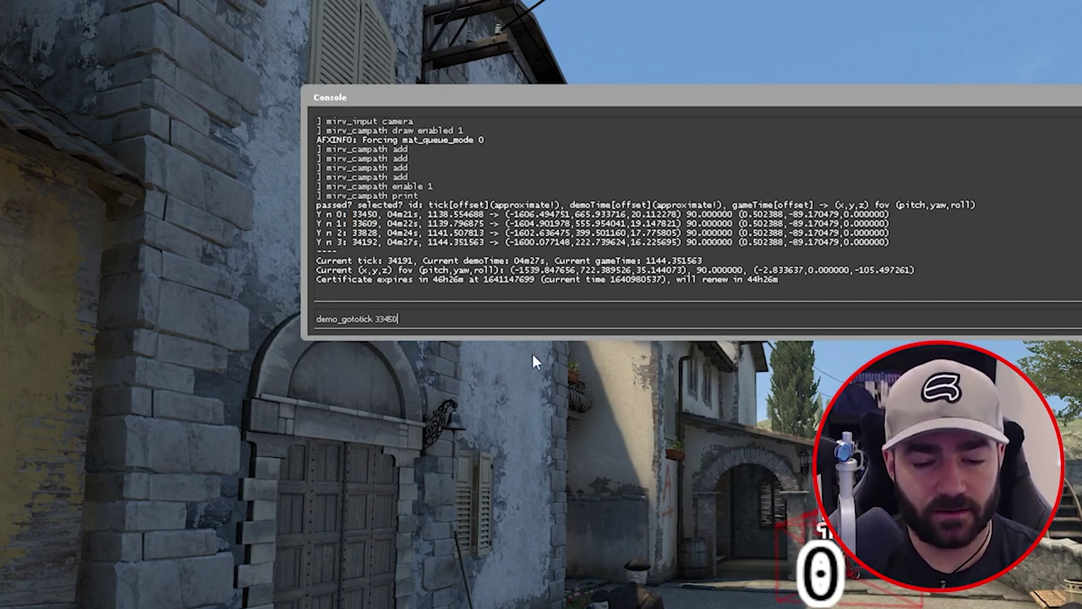
key(Return)
key(Escape)
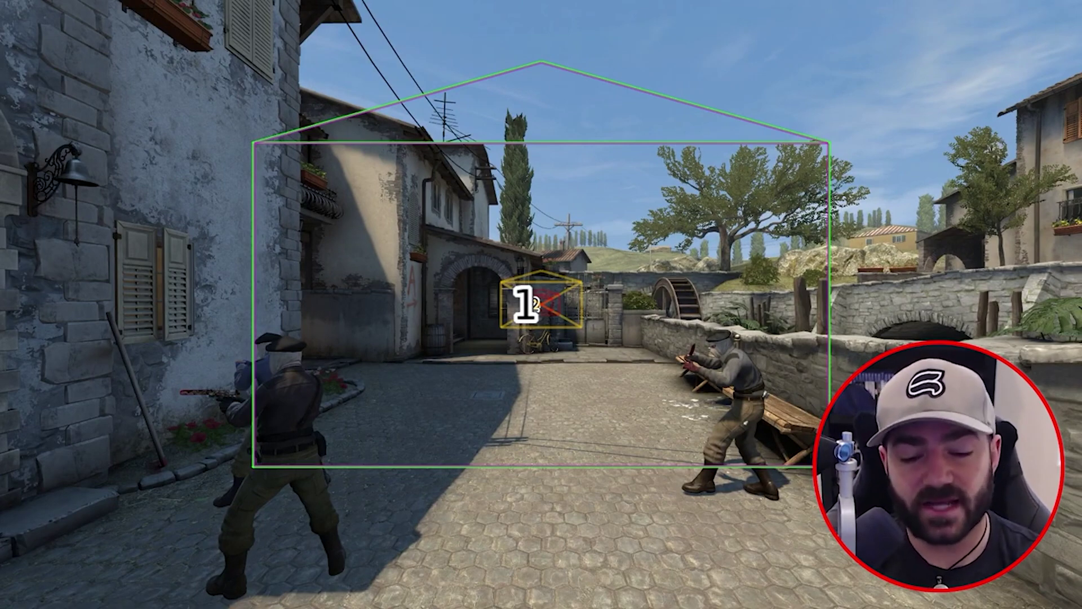
Open the demoui playback panel to confirm tick 33450, then close it
key(shift+F2)
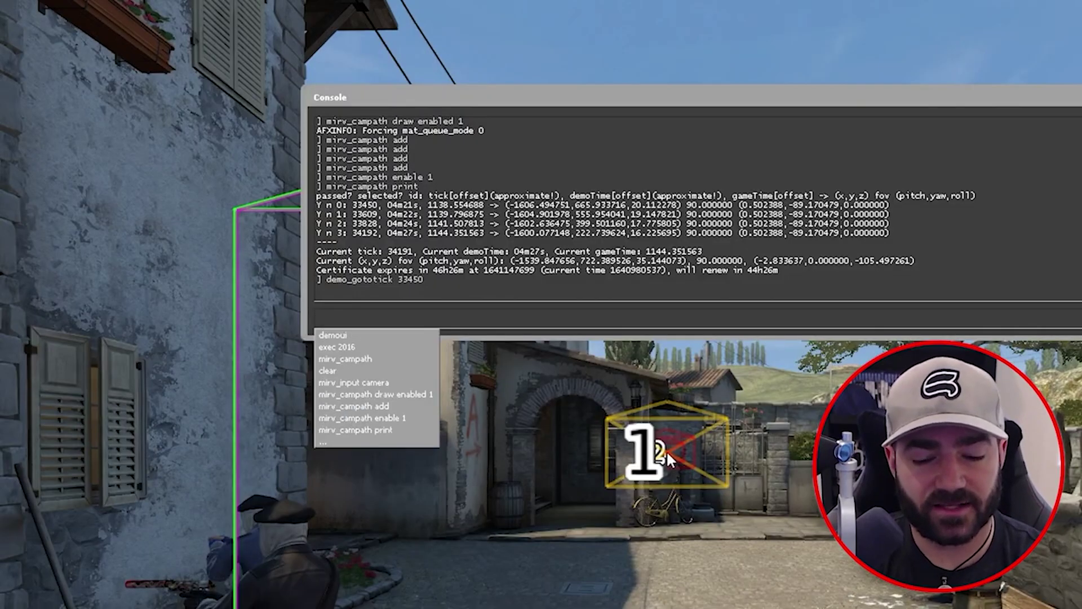
text(demoui)
key(Return)
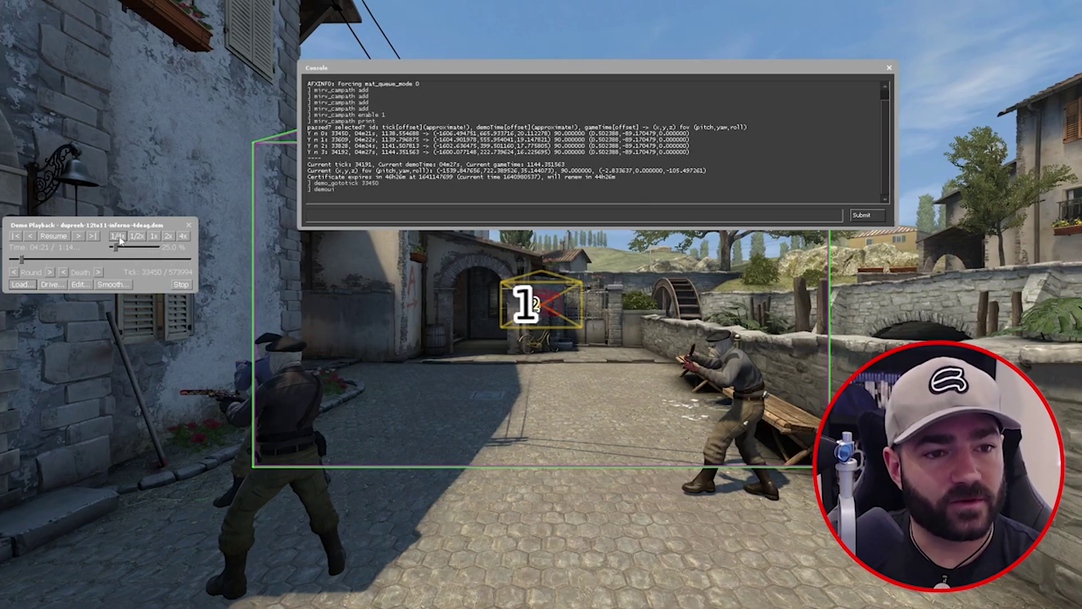
key(grave)
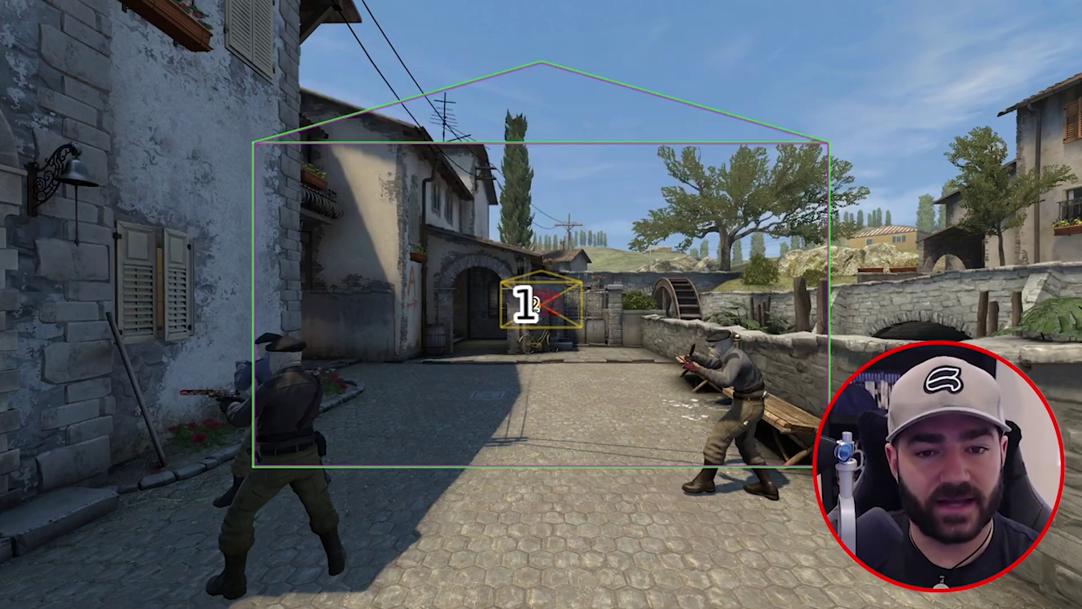